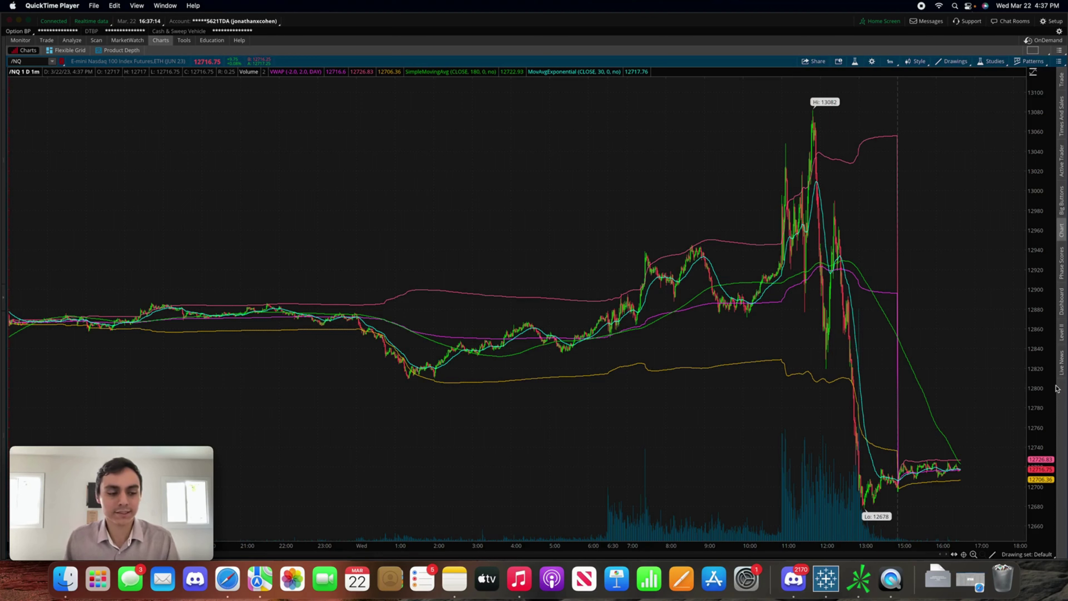
Step: Show the Monitor tab's Activity and Positions page with positions and P/L totals
left_click(19, 41)
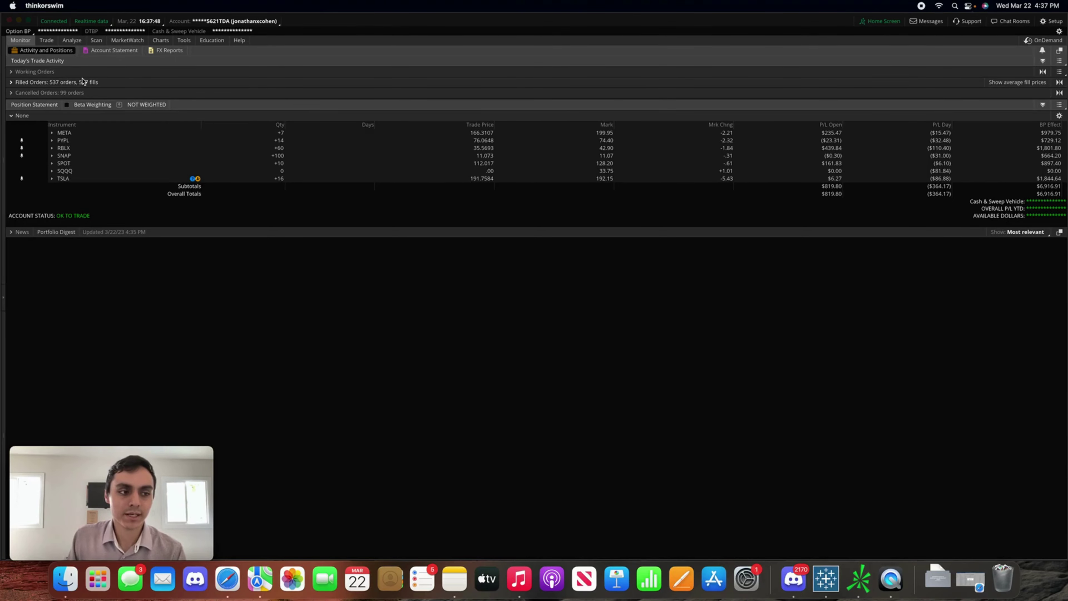
Step: Expand Filled Orders to list today's 537 SQQQ orders (567 fills)
left_click(83, 81)
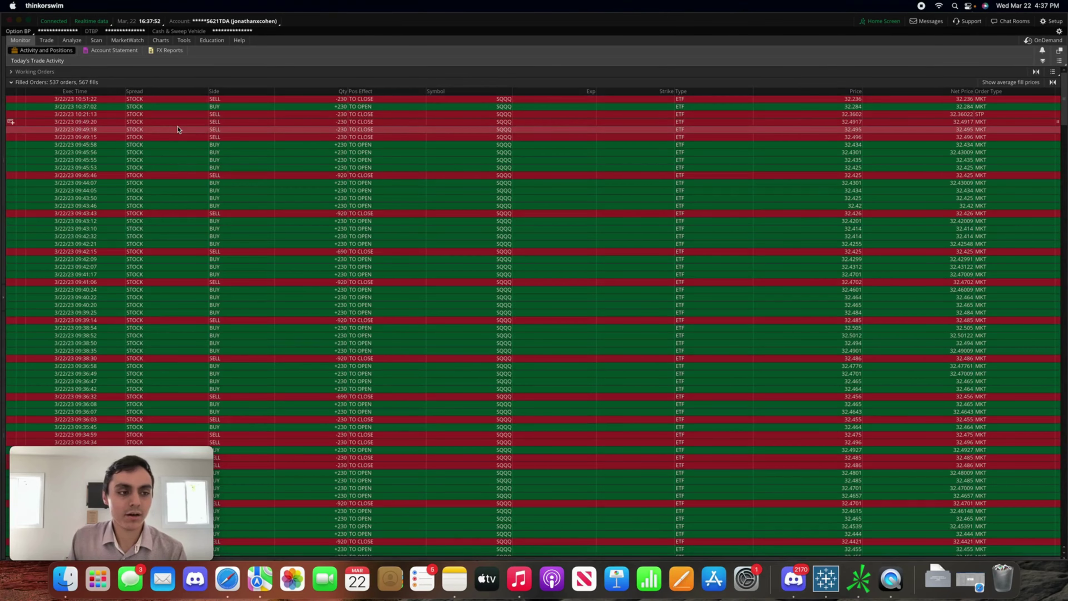
Step: Scroll through the SQQQ fills, collapse Filled Orders, and return to the /NQ 1-minute chart
scroll(223, 166, "down", 20)
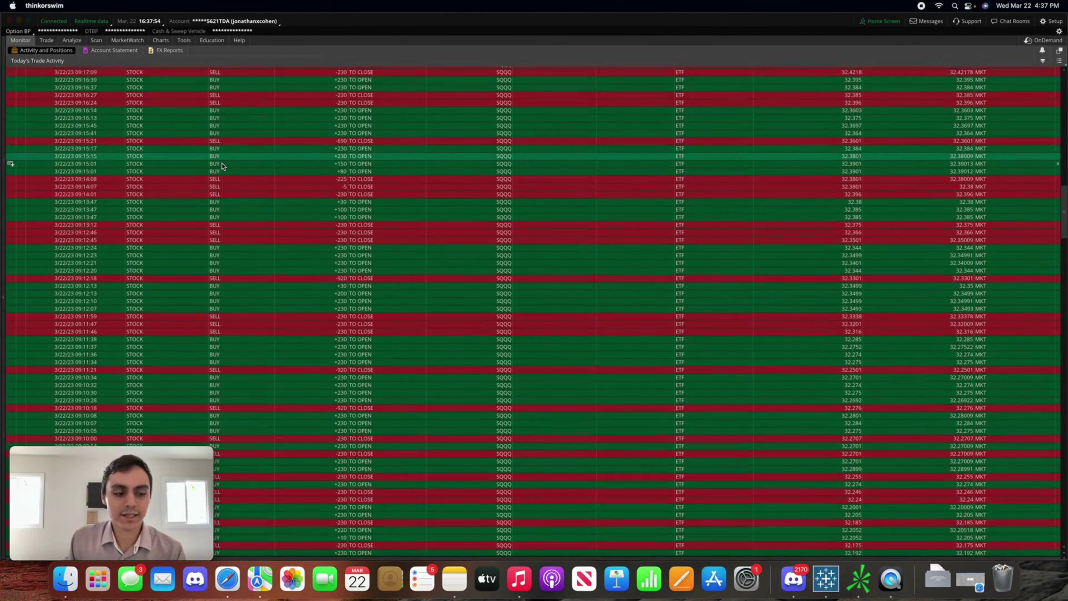
scroll(168, 327, "down", 15)
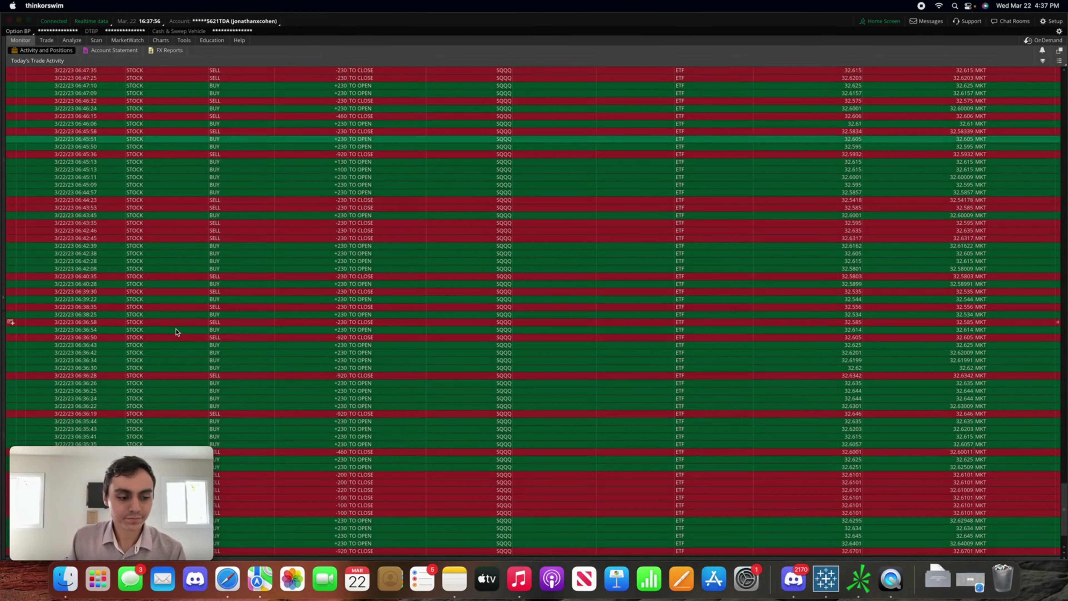
mouse_move(165, 451)
left_mouse_down()
mouse_move(302, 394)
mouse_move(165, 455)
left_mouse_up()
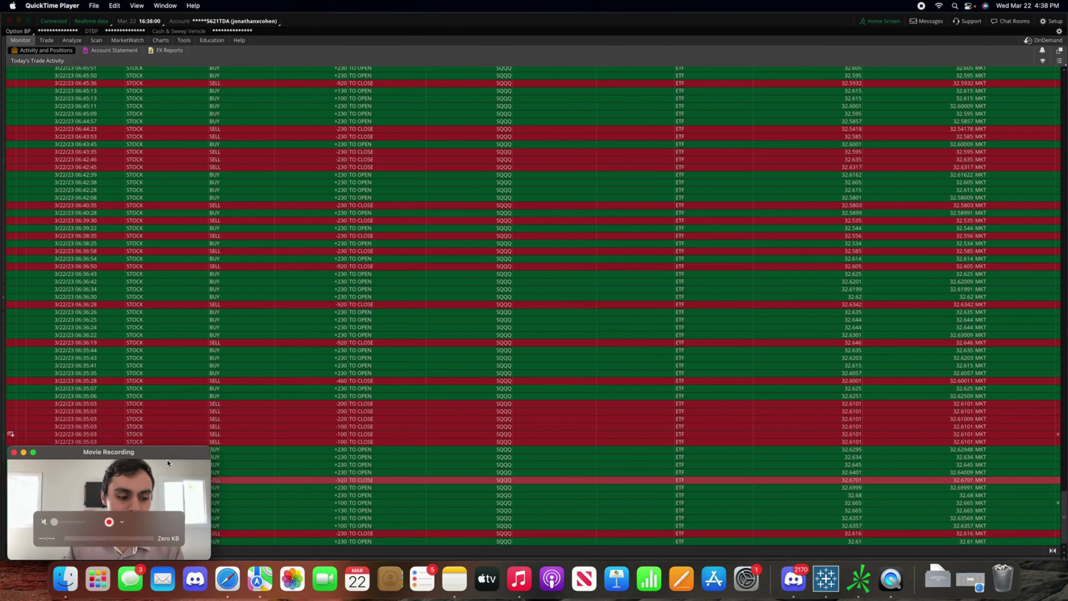
scroll(180, 358, "up", 5)
scroll(181, 359, "up", 15)
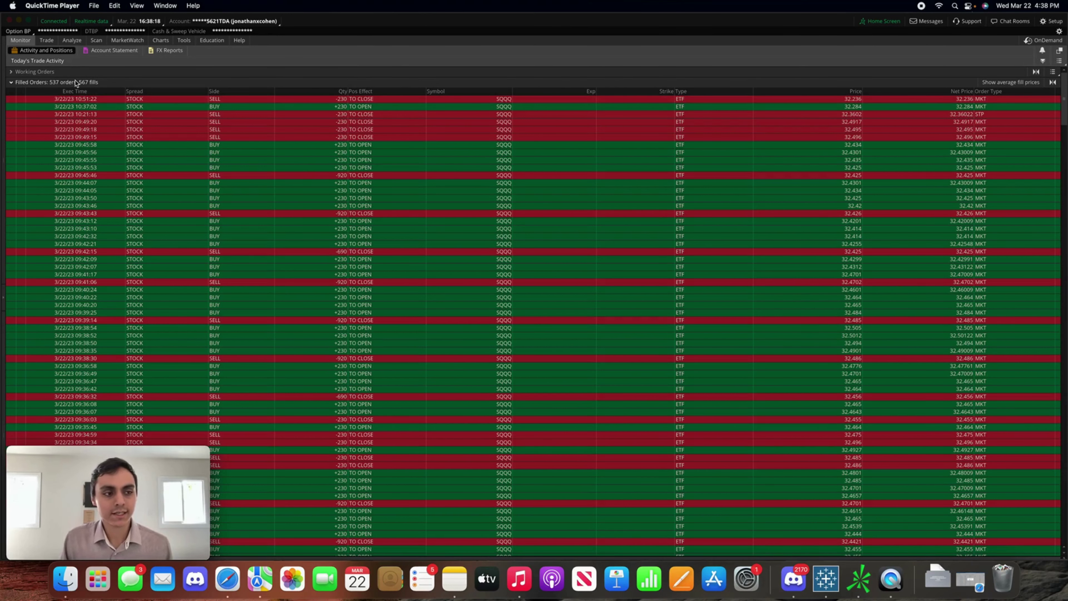
left_click(76, 82)
left_click(160, 40)
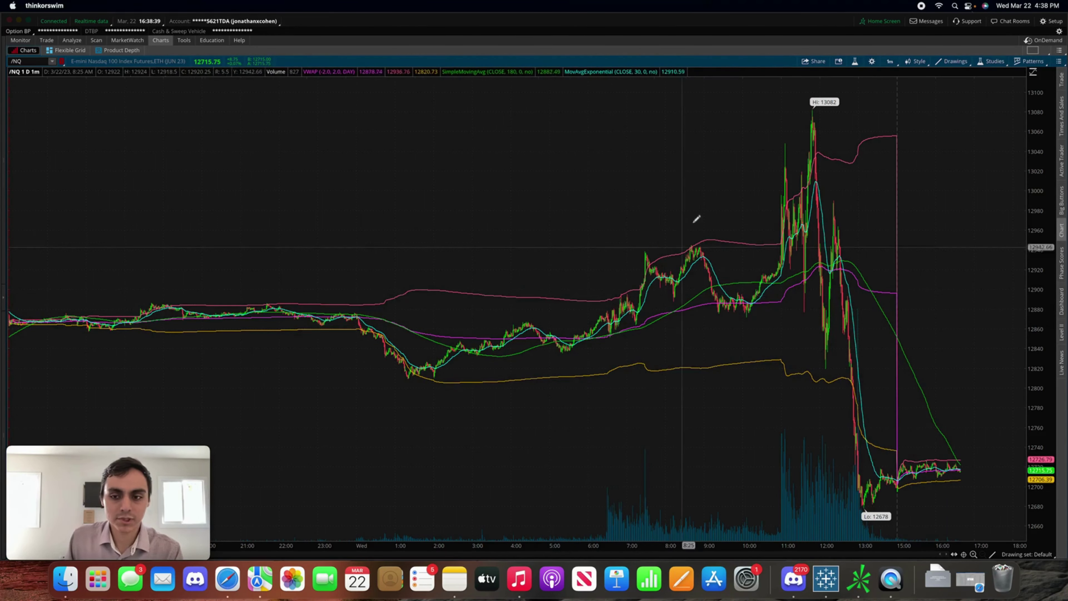
Step: Switch the /NQ chart to 10 D : 30m bars, then to 20 D : 1h bars
left_click(890, 61)
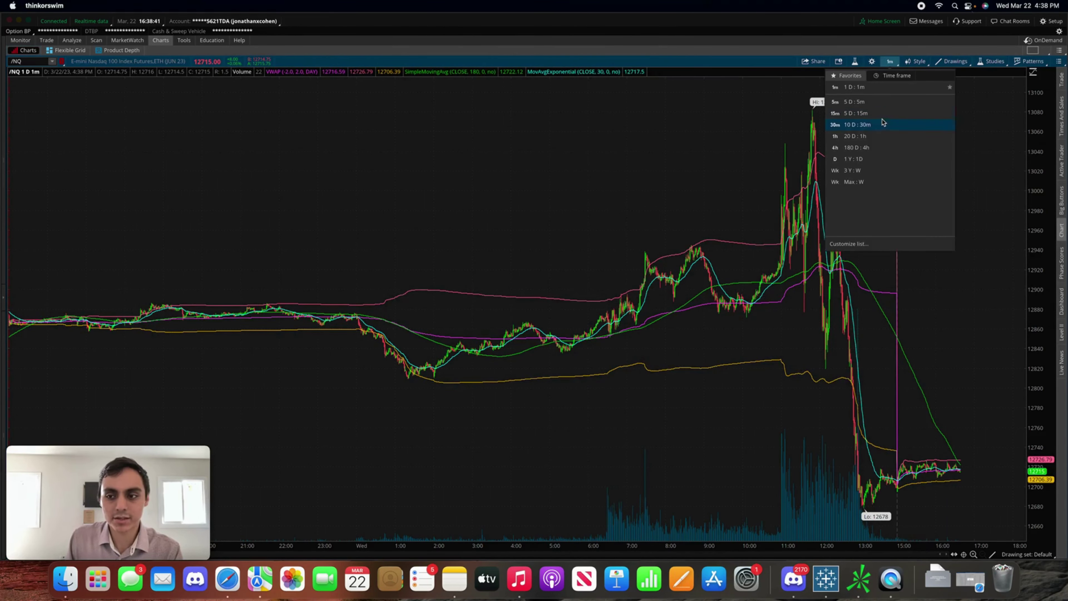
left_click(882, 124)
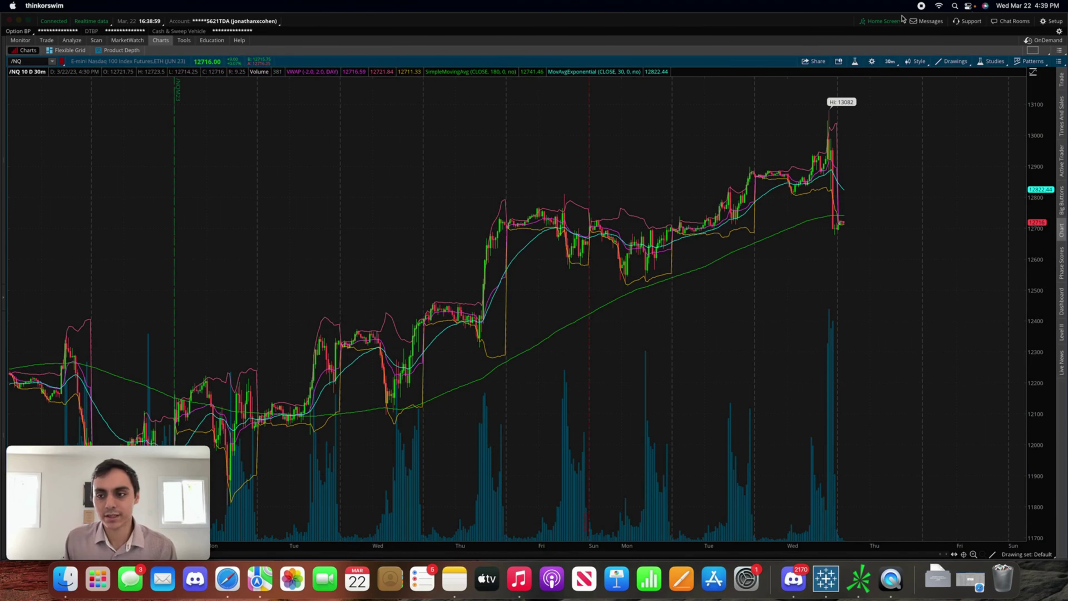
left_click(890, 62)
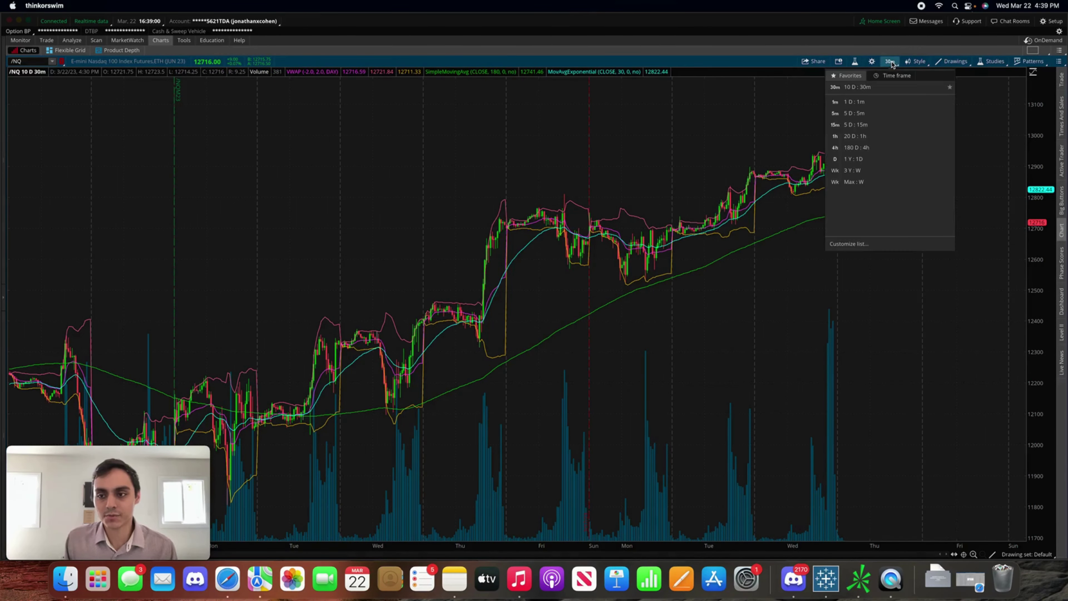
left_click(860, 135)
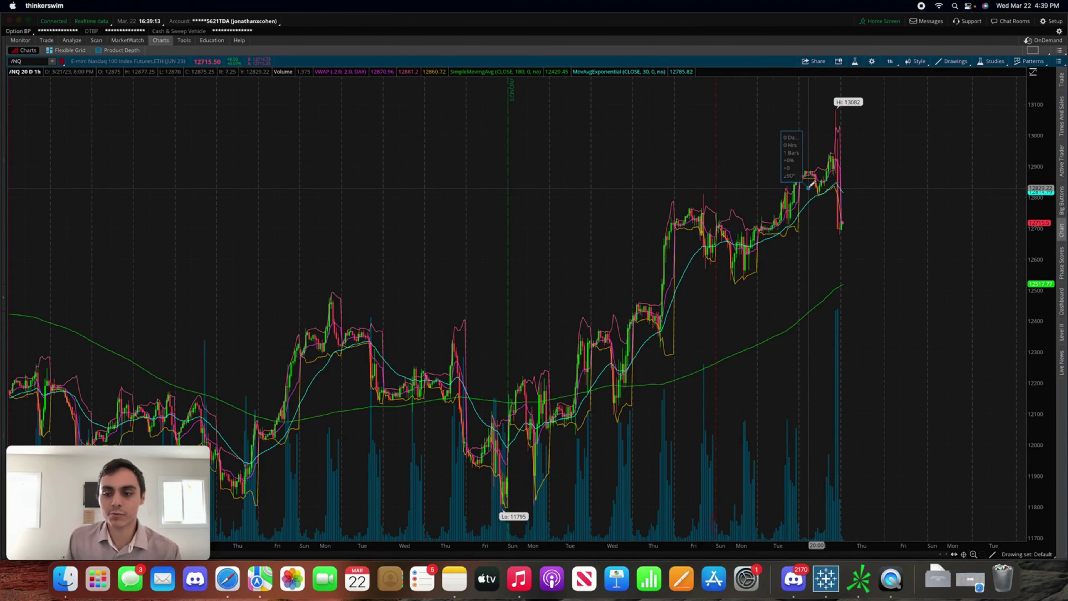
Step: Measure the latest hourly drop, then return the chart to 1 D : 1m
left_click_drag(810, 187, 818, 235)
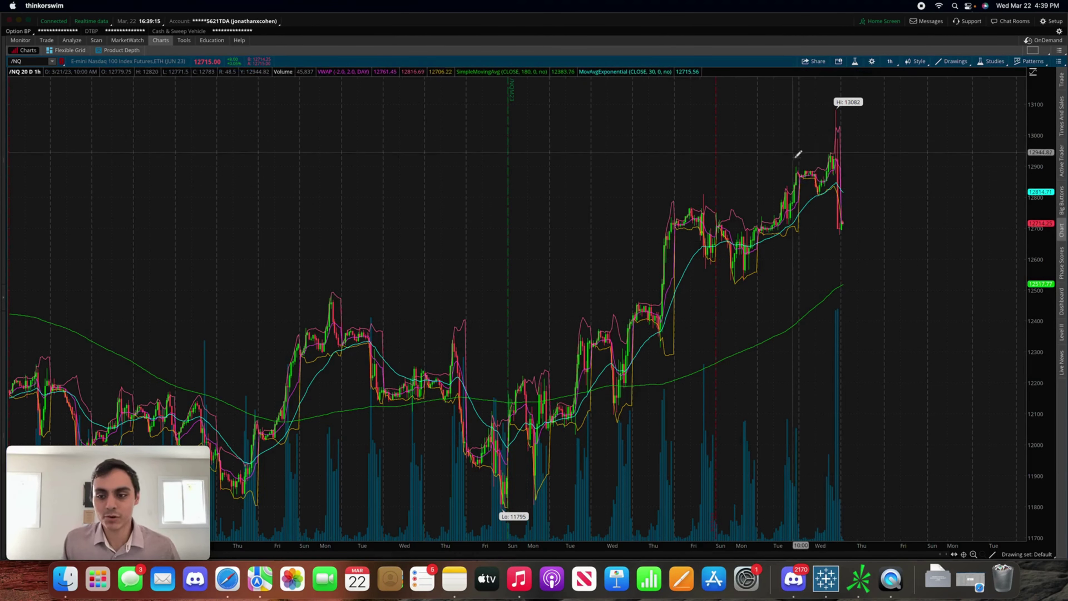
left_click(894, 64)
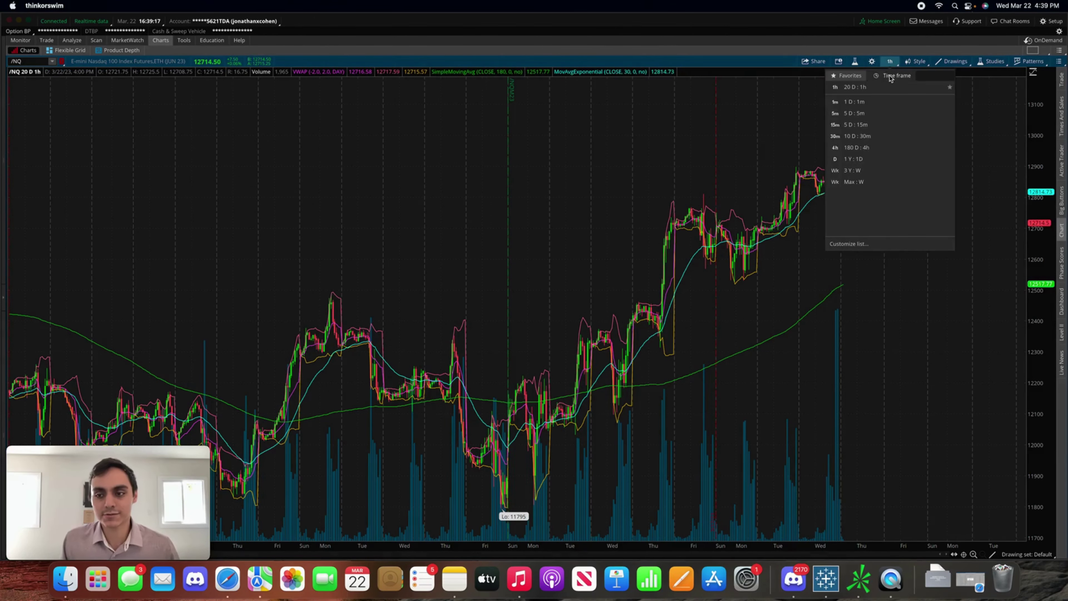
left_click(879, 101)
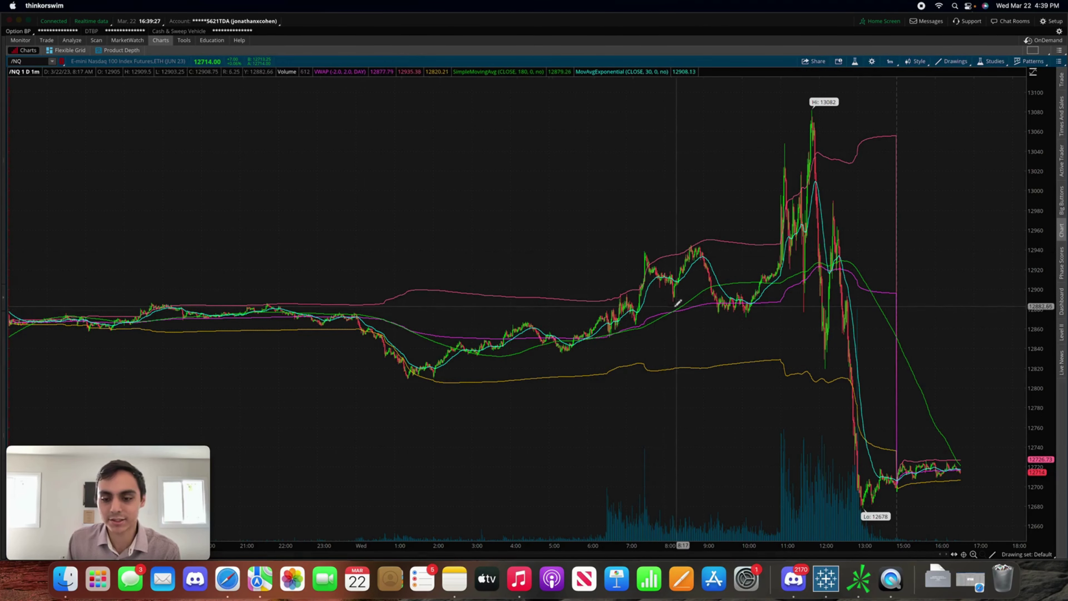
Step: Zoom the /NQ 1-minute chart into roughly 3:40–12:50 to show the 12678 low, then zoom out
left_click_drag(870, 316, 499, 291)
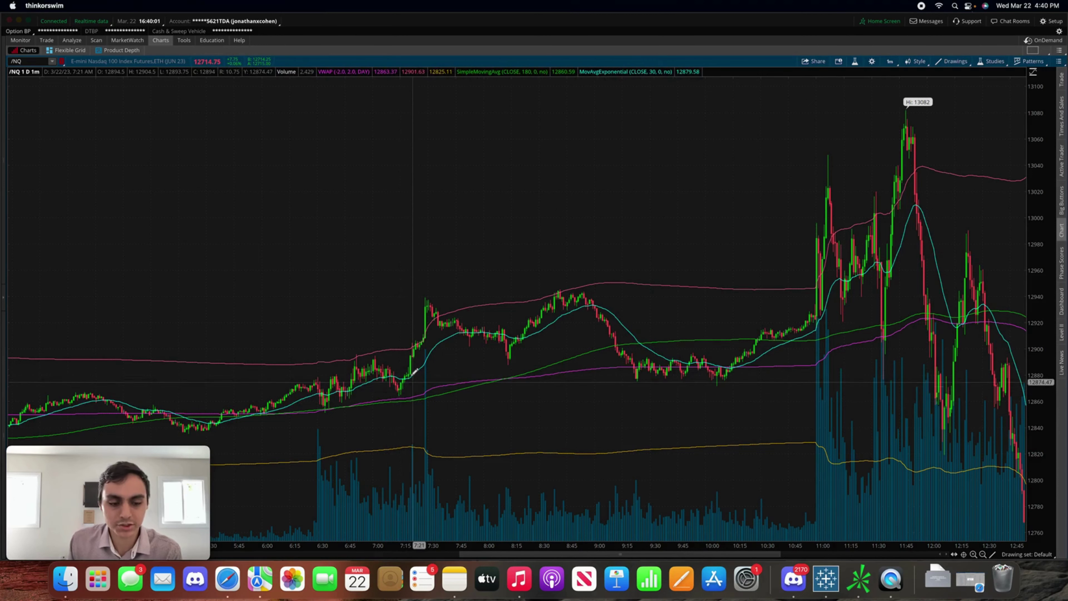
scroll(405, 363, "down", 2)
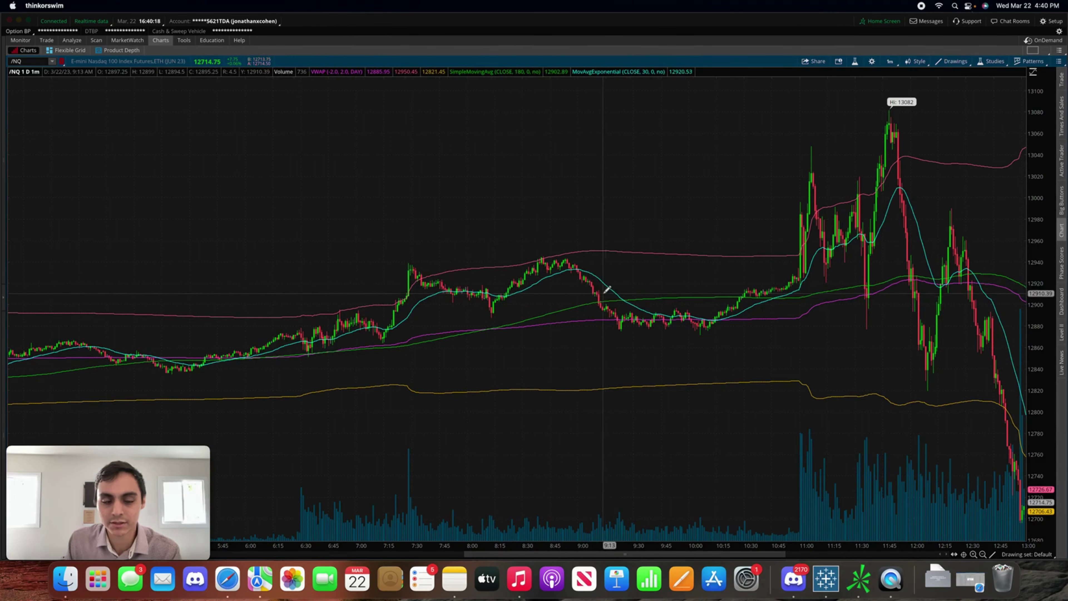
scroll(625, 327, "down", 3)
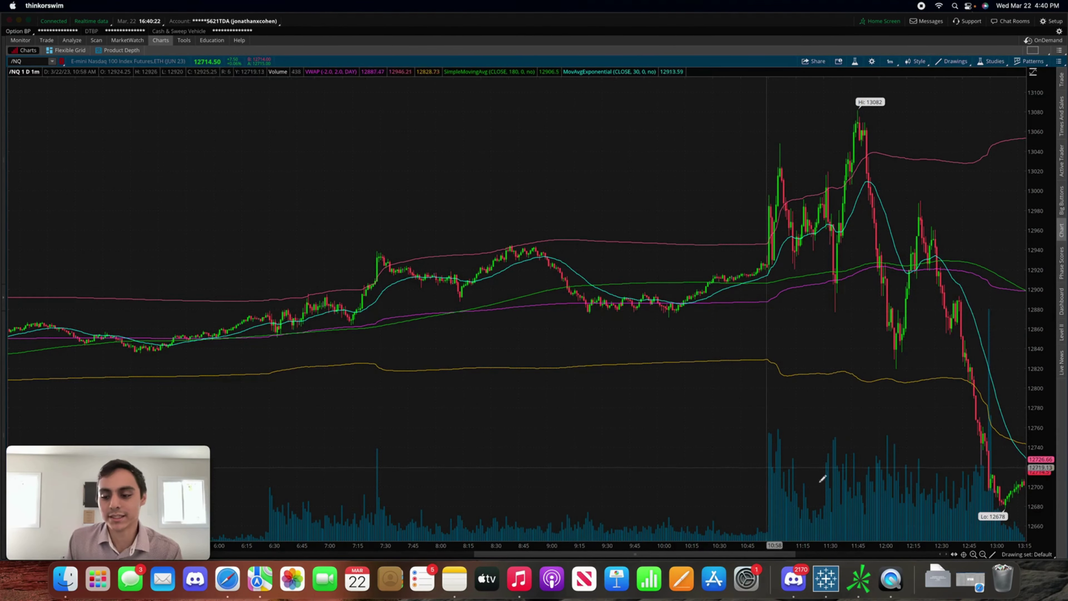
left_click(983, 556)
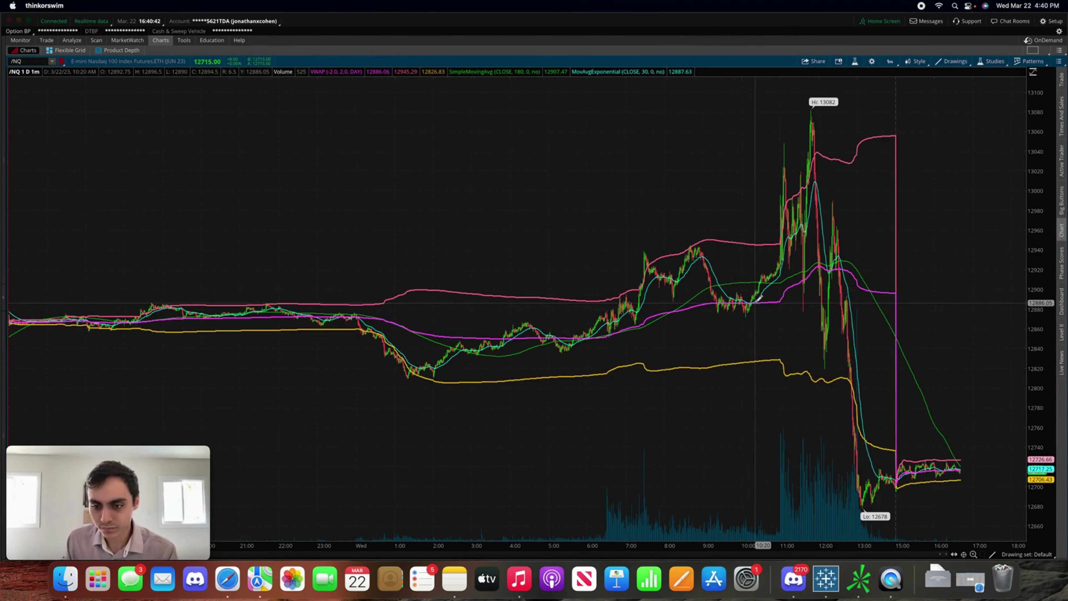
Step: Draw a price measurement from the 10:22 bar to gauge the drop
left_click_drag(758, 298, 769, 359)
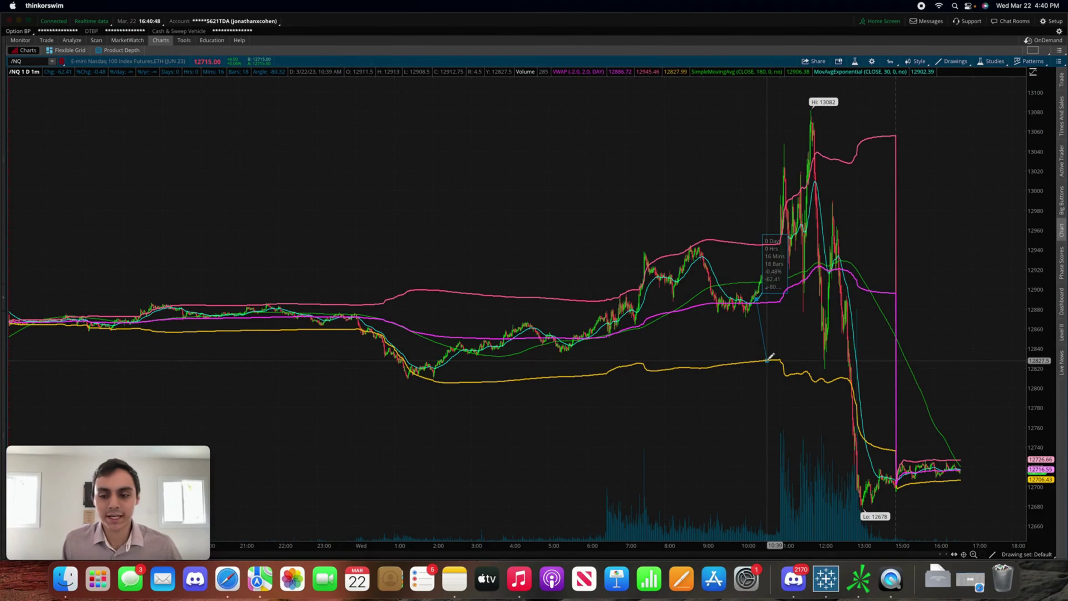
left_click_drag(770, 358, 771, 356)
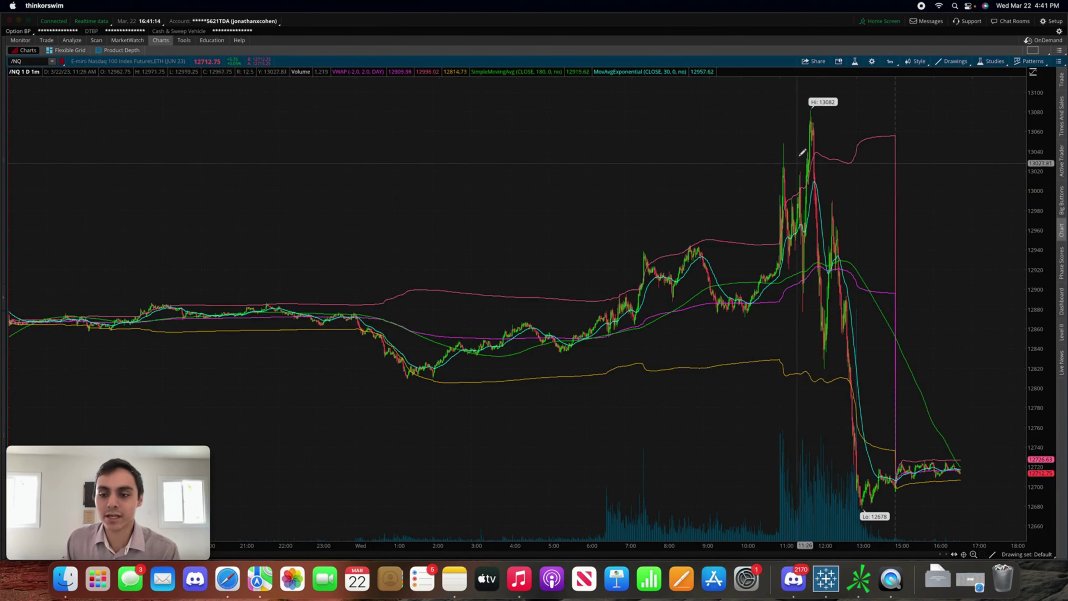
Step: Switch the /NQ chart to 180 D : 4h bars, then back to 1 D : 1m
left_click(890, 62)
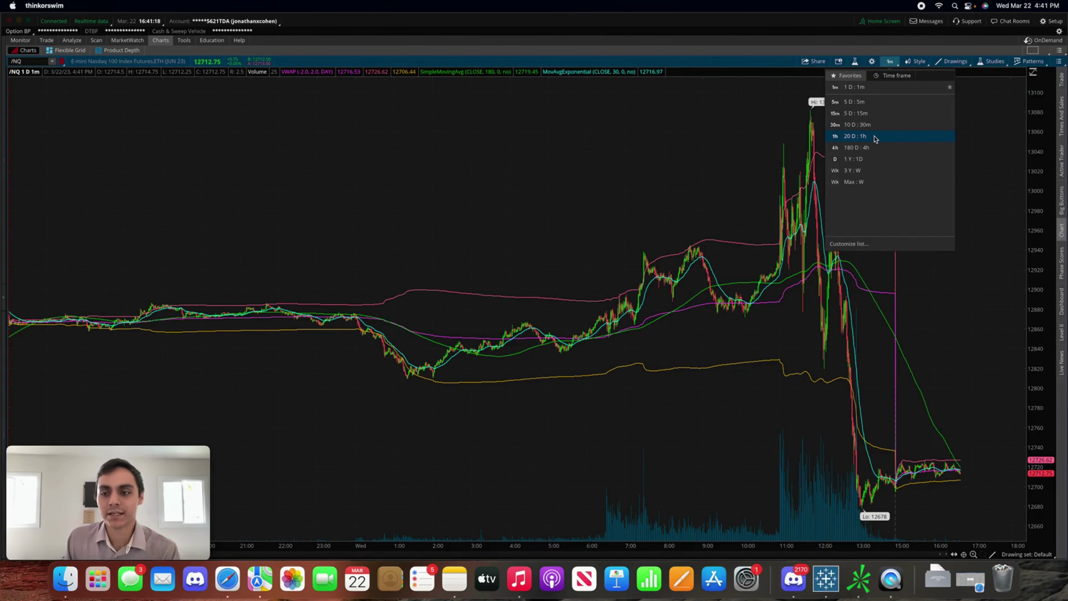
left_click(875, 146)
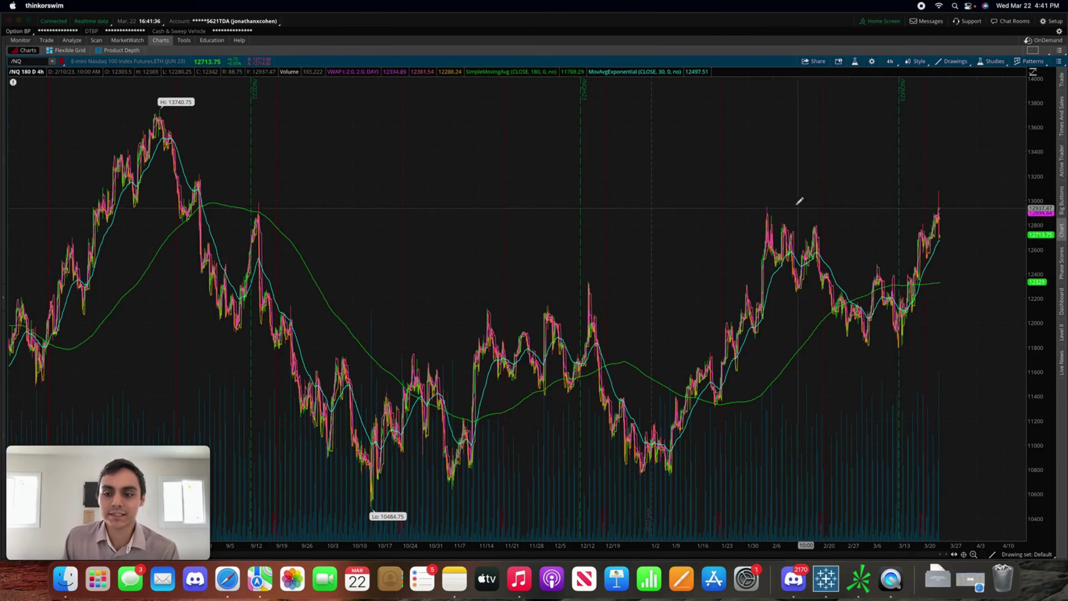
left_click(889, 63)
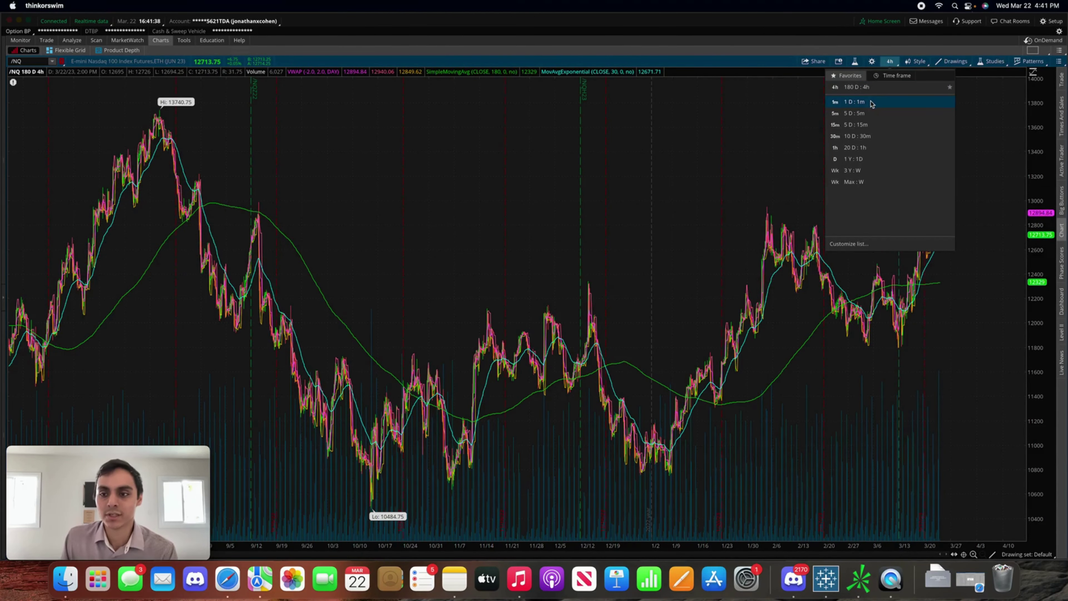
left_click(869, 103)
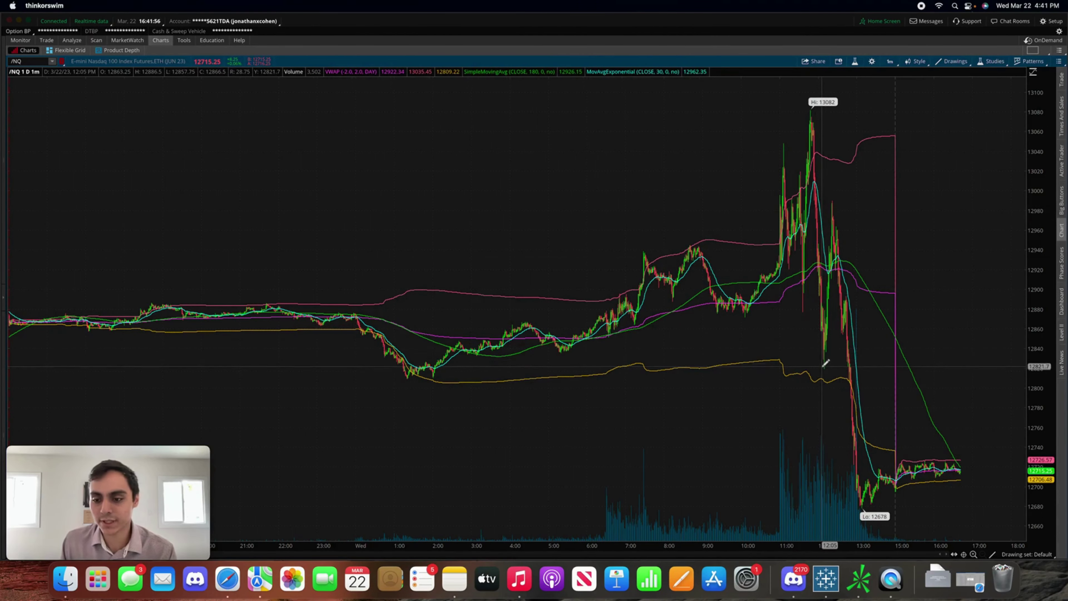
Step: Measure the moves up to the 13082 high and from the 12678 low
left_click_drag(824, 365, 815, 113)
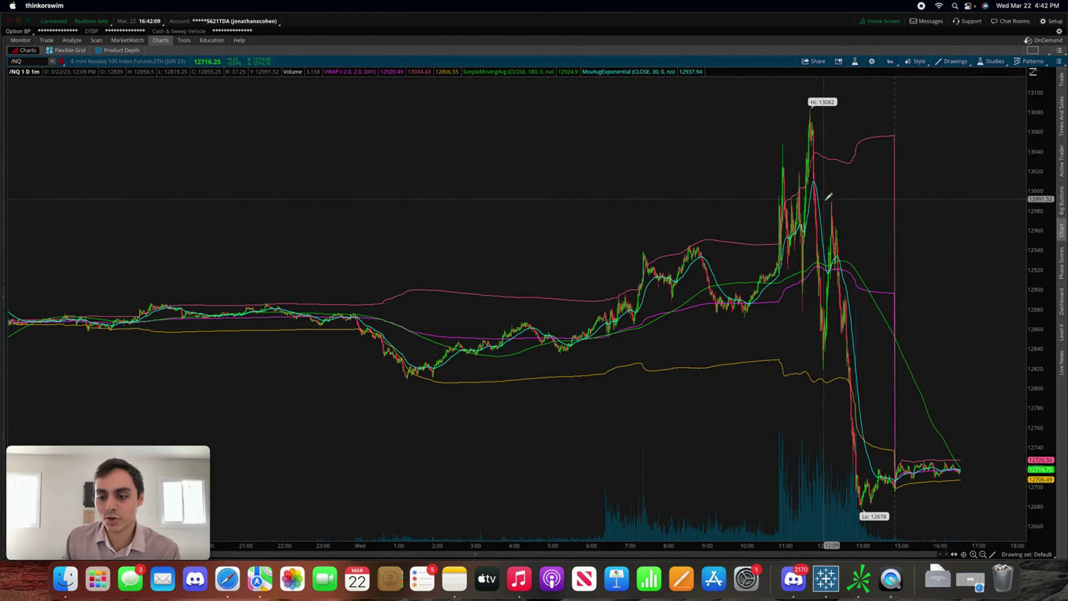
left_click_drag(862, 503, 834, 210)
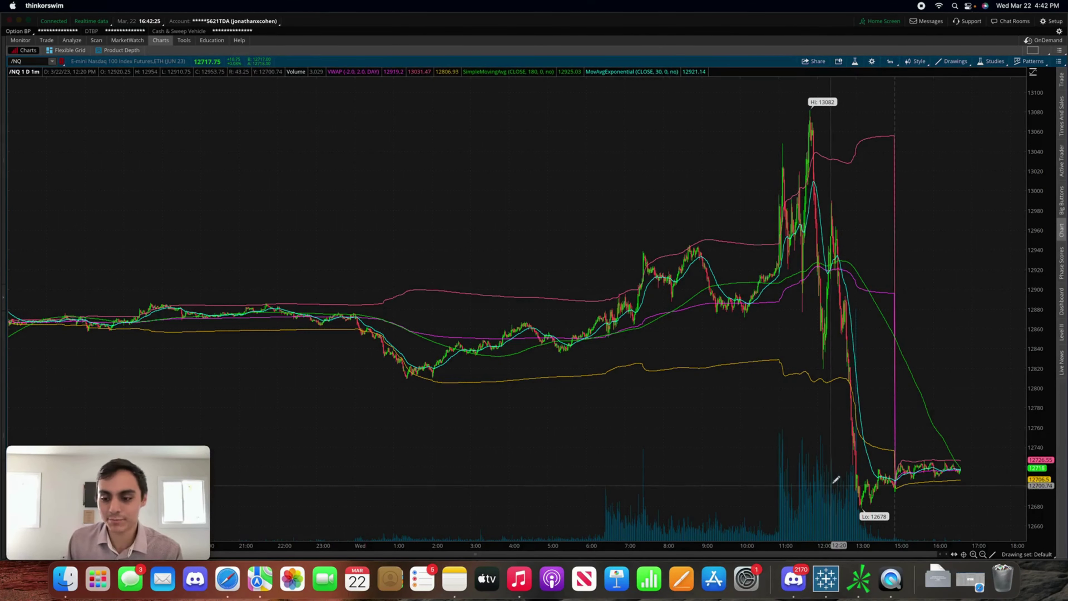
left_click(891, 63)
Step: Switch to 180 D : 4h bars, zoom into late January–March, then zoom back out
left_click(895, 148)
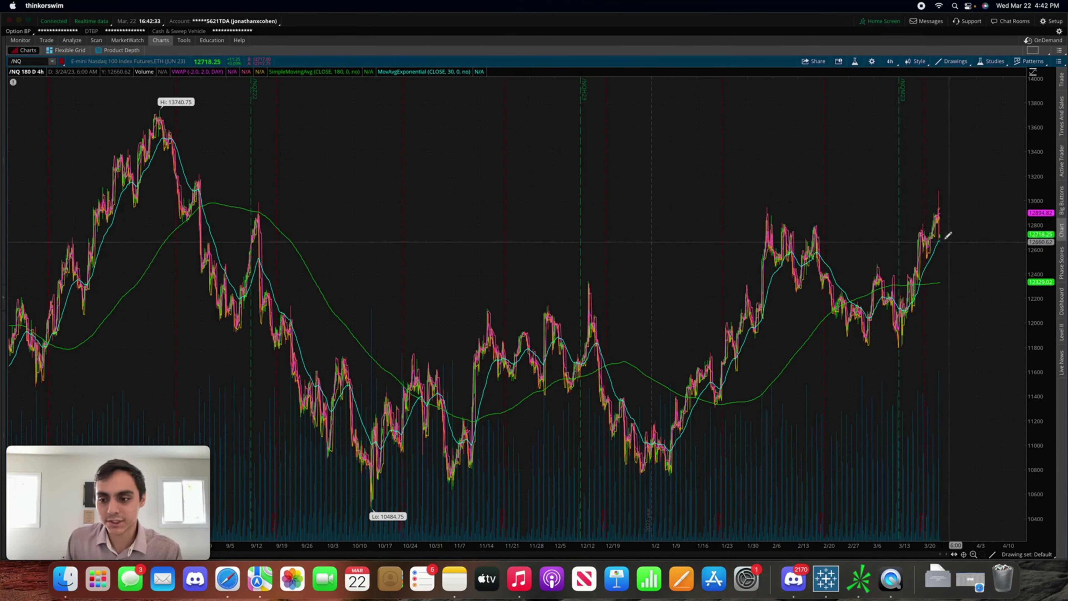
left_click_drag(985, 244, 699, 231)
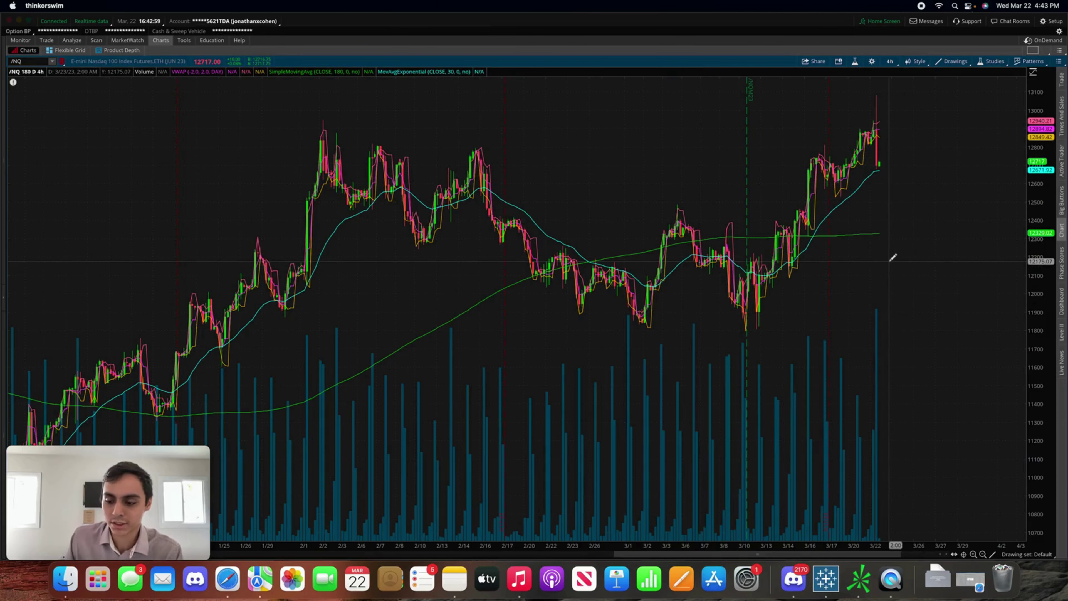
left_click(983, 555)
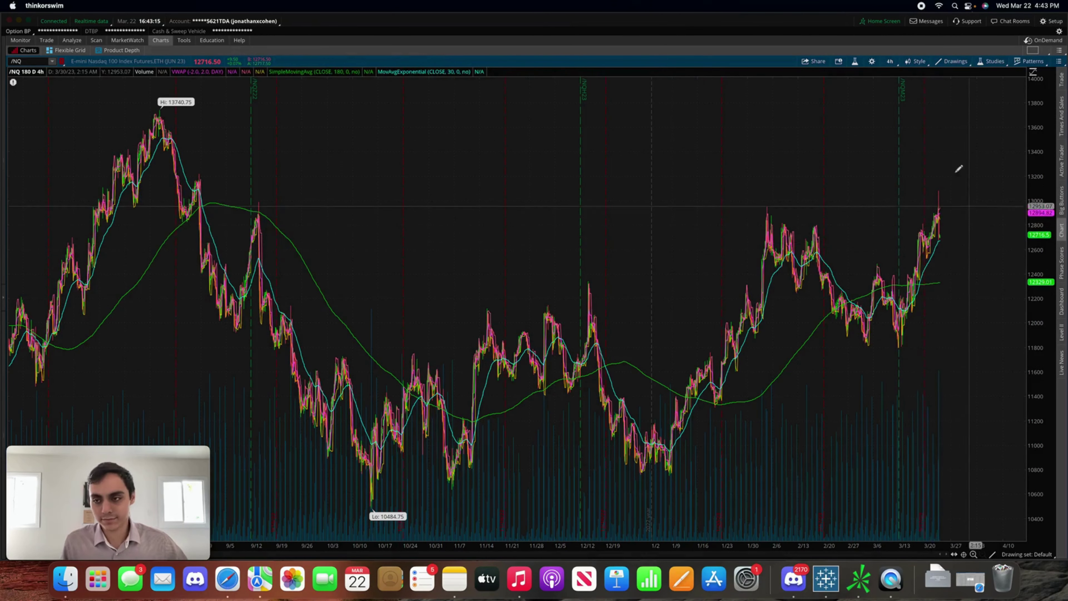
left_click(891, 62)
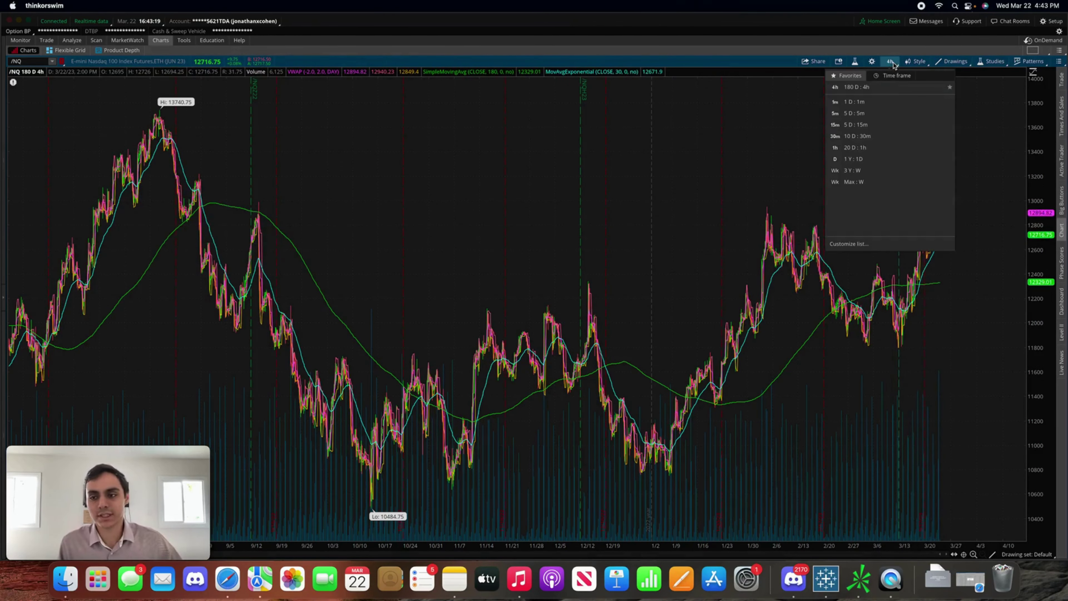
Step: Select 1 D : 1m to restore the one-day, 1-minute /NQ chart
left_click(895, 101)
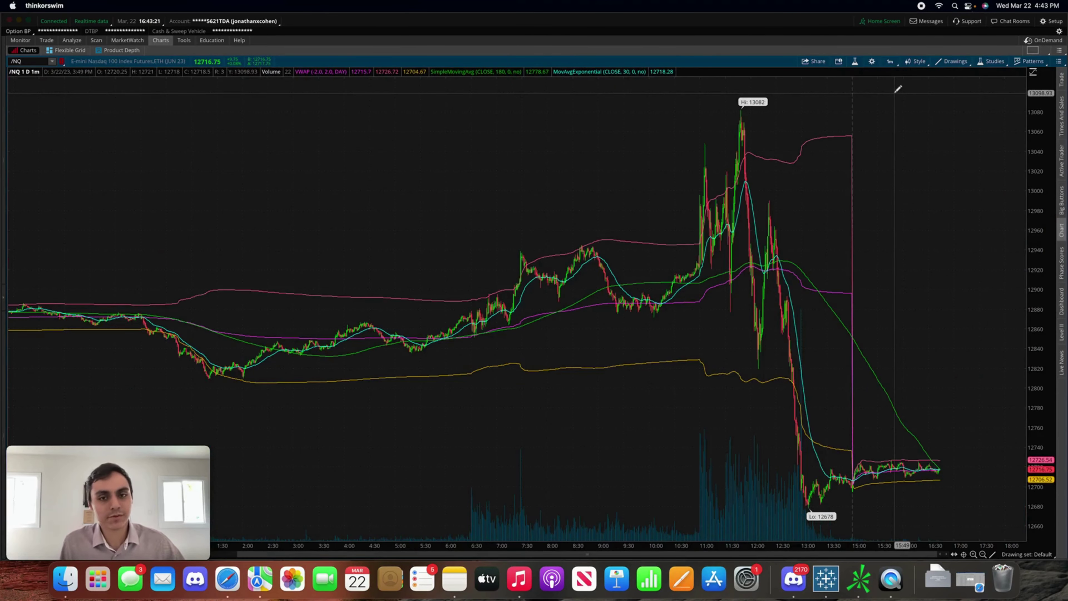